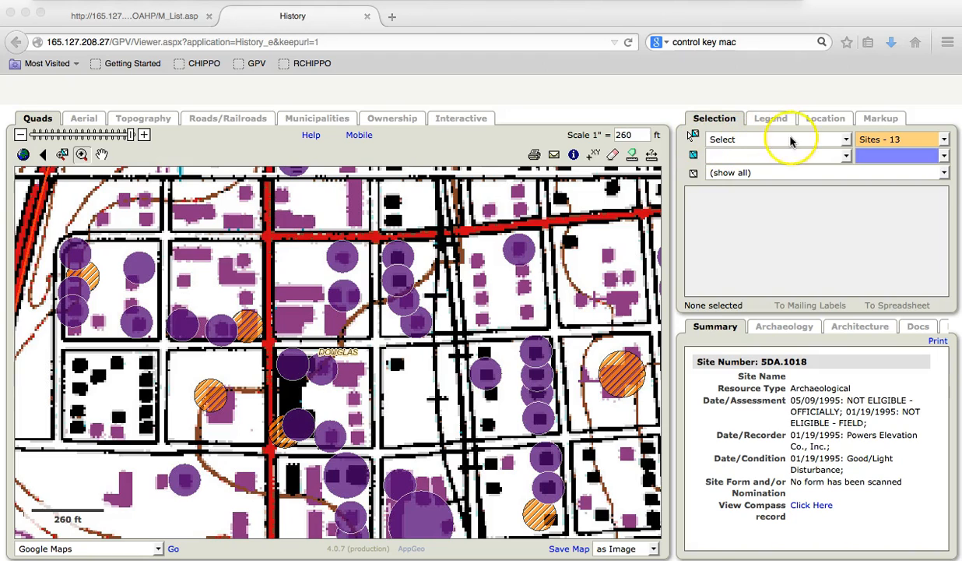
left_click(849, 142)
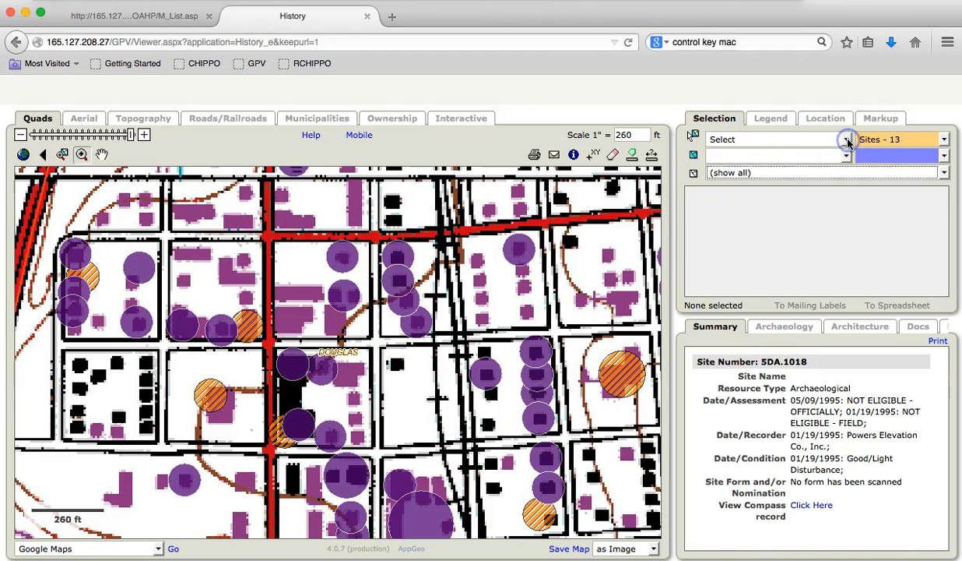
left_click(817, 139)
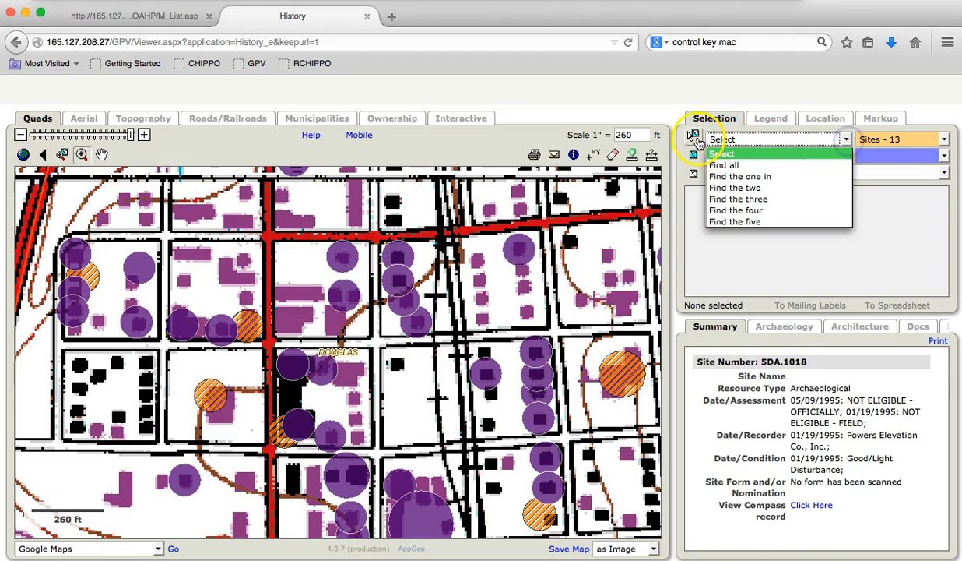
left_click(845, 140)
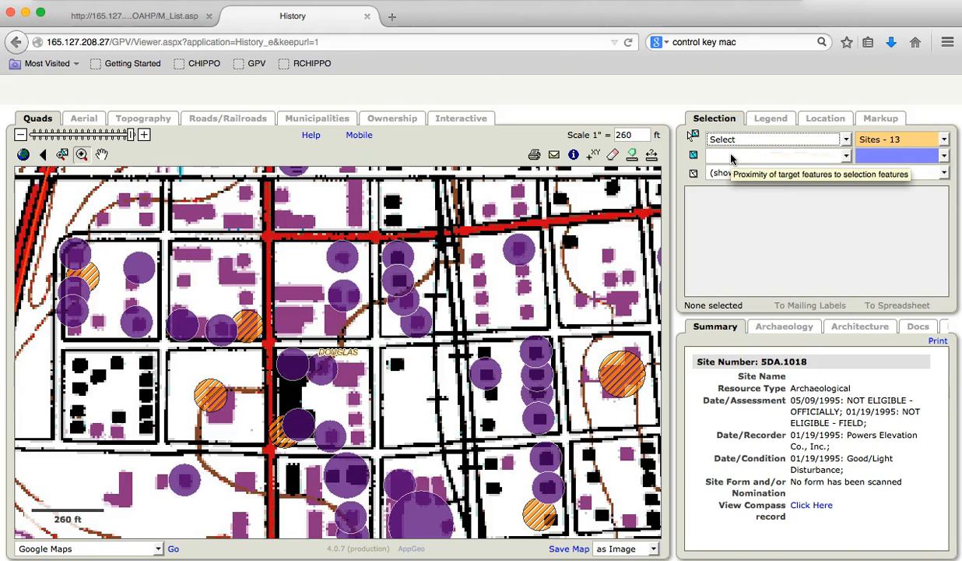
Step: Select site 5DA.2038 on the map, and add a box of neighbouring sites and site 5DA.1258 to the selection
left_click(692, 136)
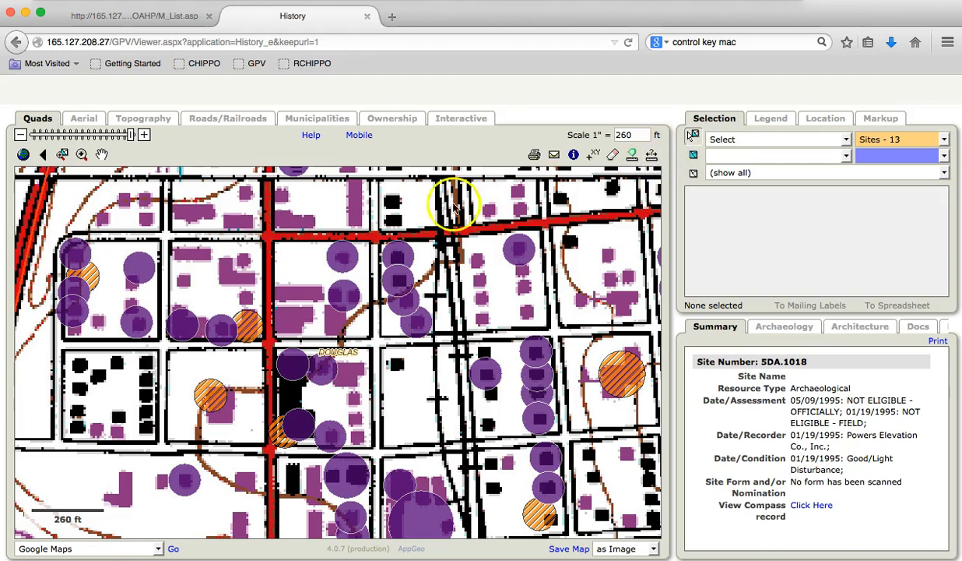
left_click(337, 268)
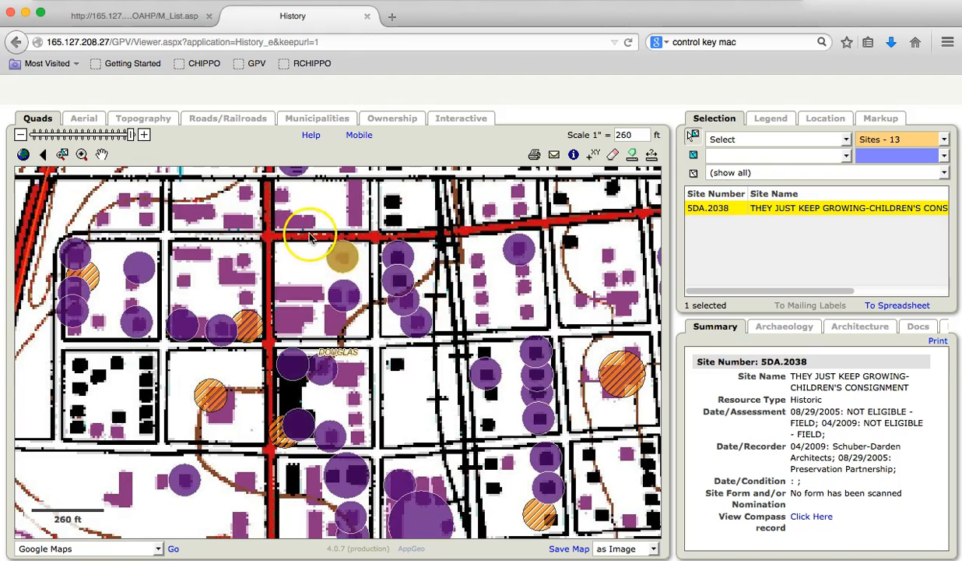
left_click_drag(311, 237, 456, 364)
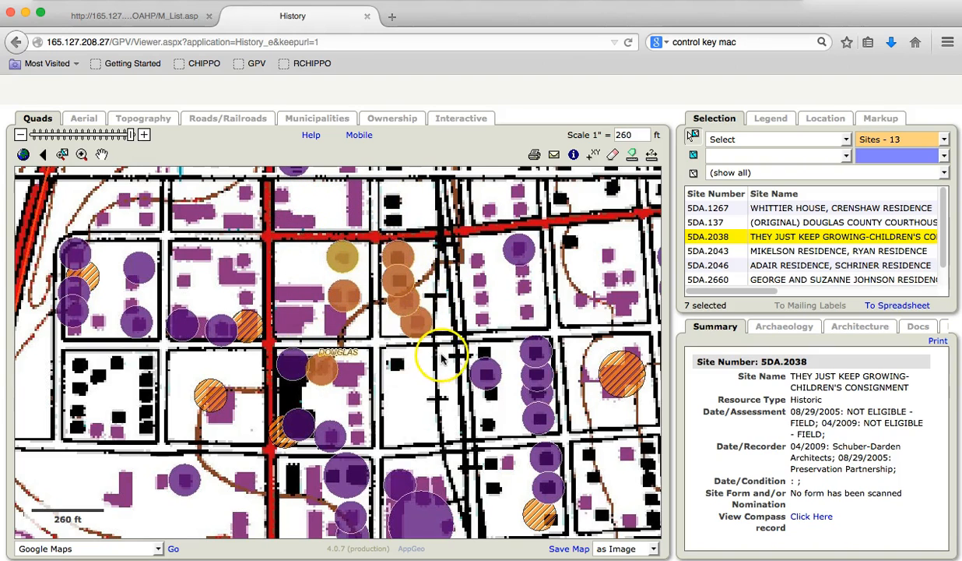
left_click(75, 256)
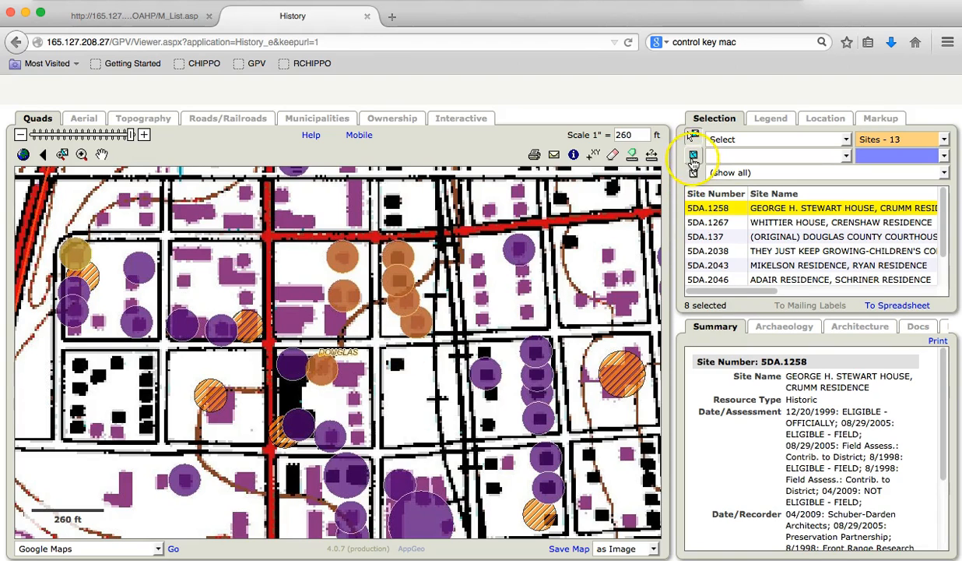
Step: Select all sites within the visible map area, and clear the whole selection
left_click(694, 157)
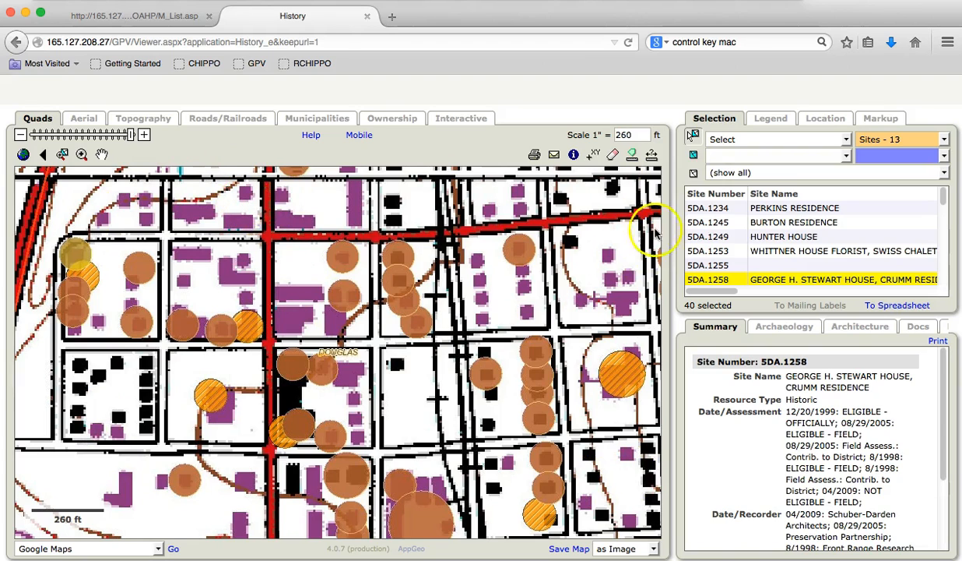
left_click(694, 176)
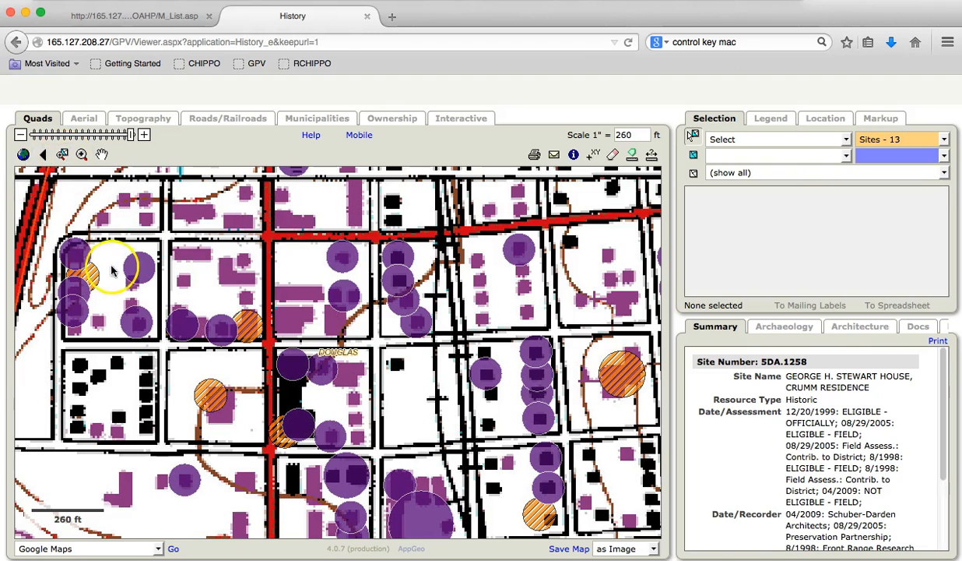
Step: Select site 5DA.1253 on the map and zoom the map to the selected site
left_click(137, 274)
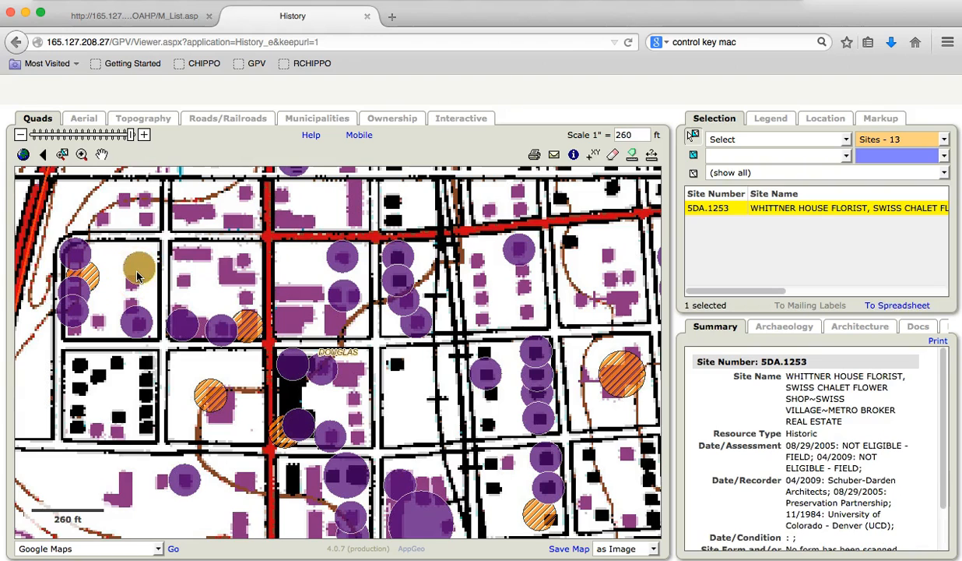
left_click(65, 156)
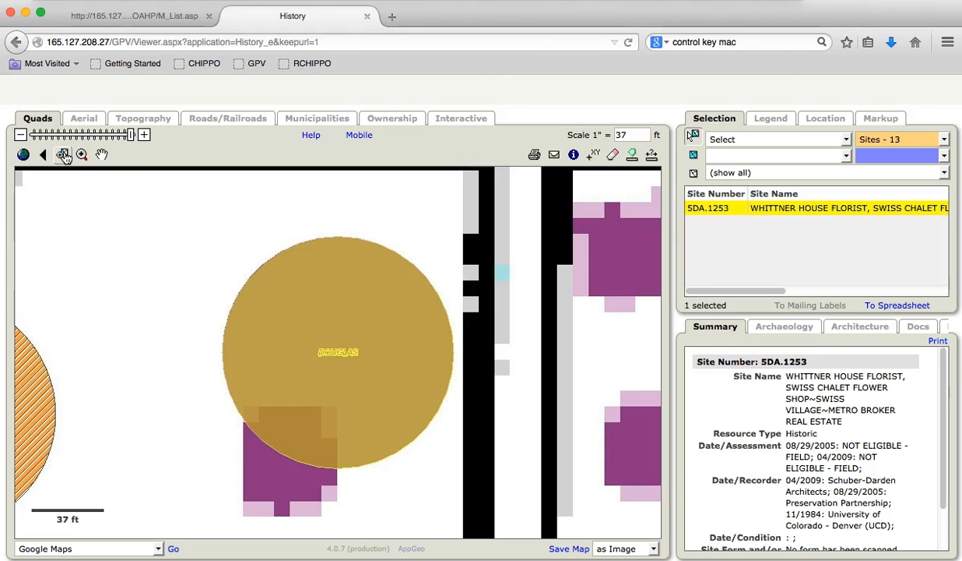
left_click(48, 156)
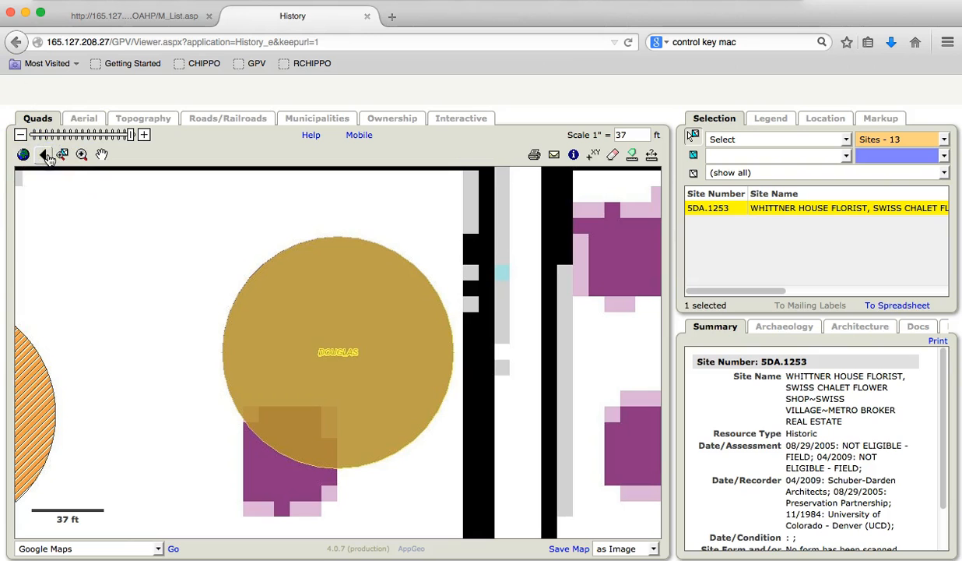
left_click(43, 158)
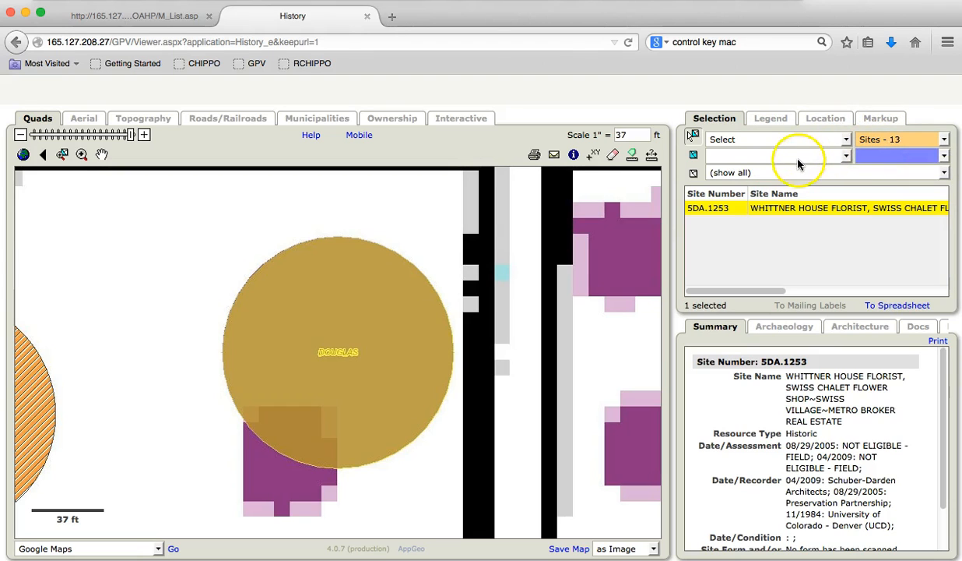
Step: Find all Sites - 13 features within 800 meters (1/2 mile) of the selected site
left_click(834, 161)
left_click(858, 172)
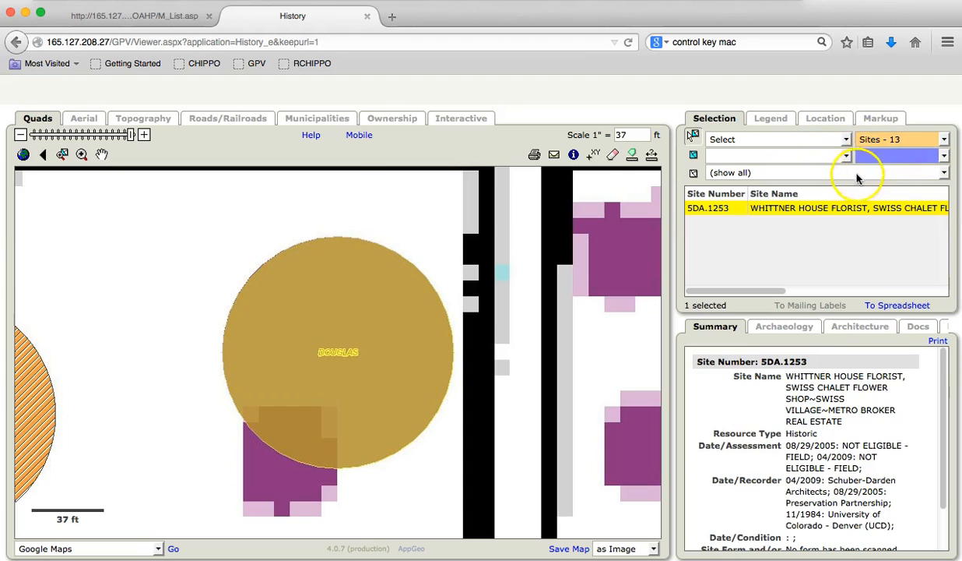
left_click(846, 140)
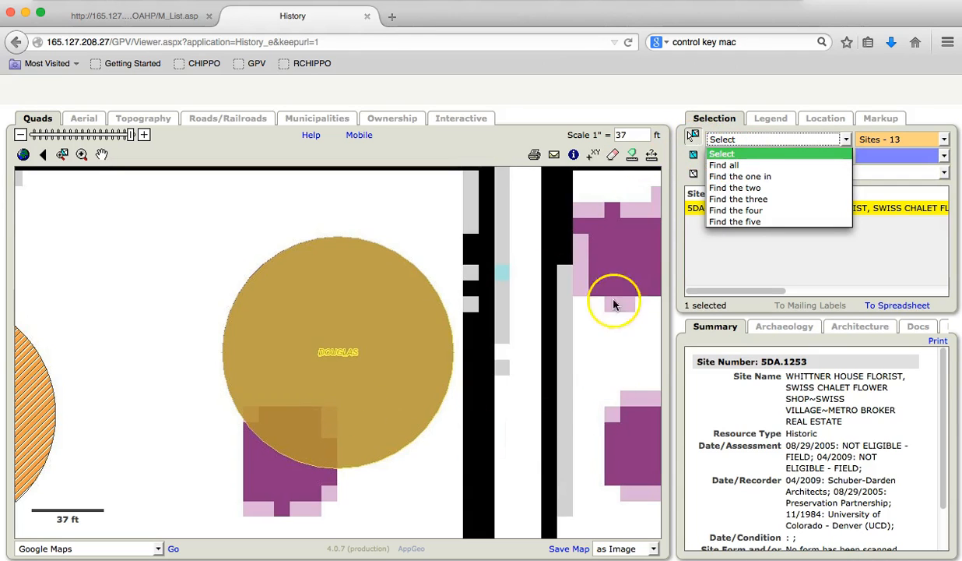
left_click(723, 165)
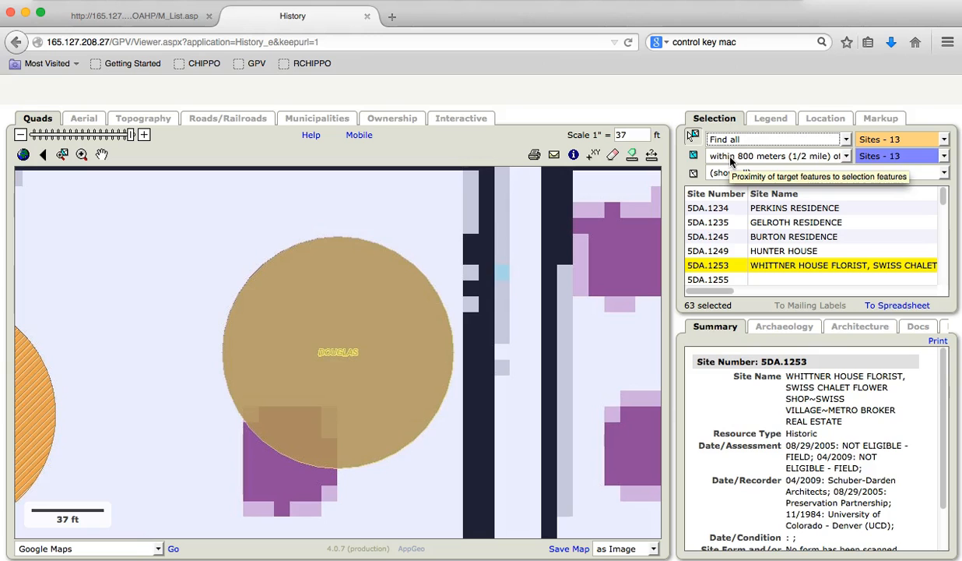
Step: Examine the available proximity distances, selection actions, target layers and selection layers for the site query
left_click(845, 158)
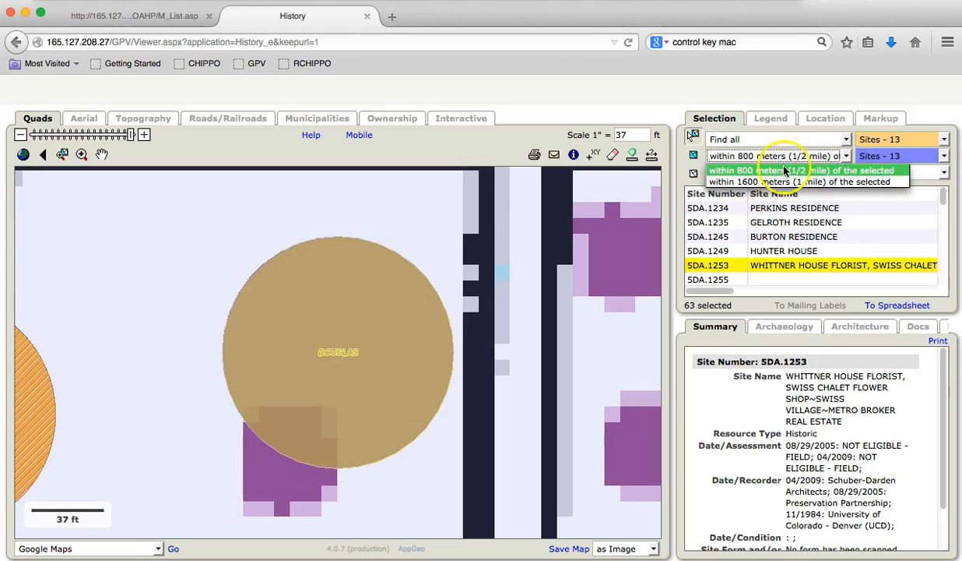
left_click(816, 153)
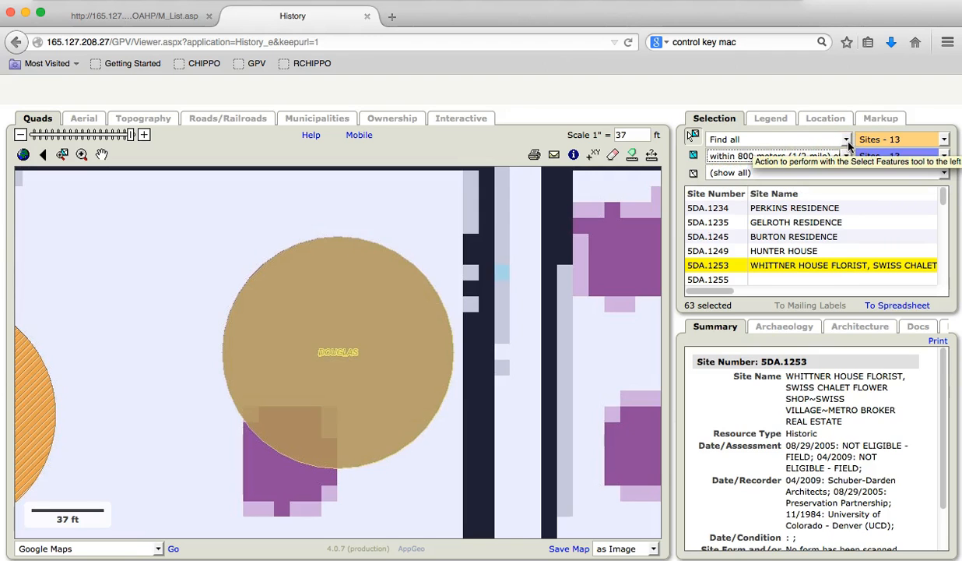
left_click(846, 140)
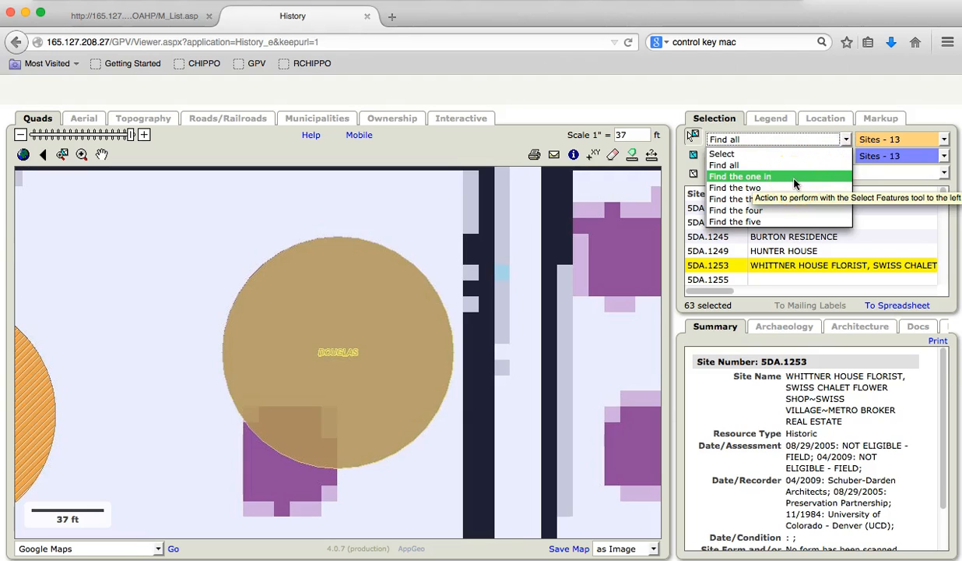
left_click(846, 141)
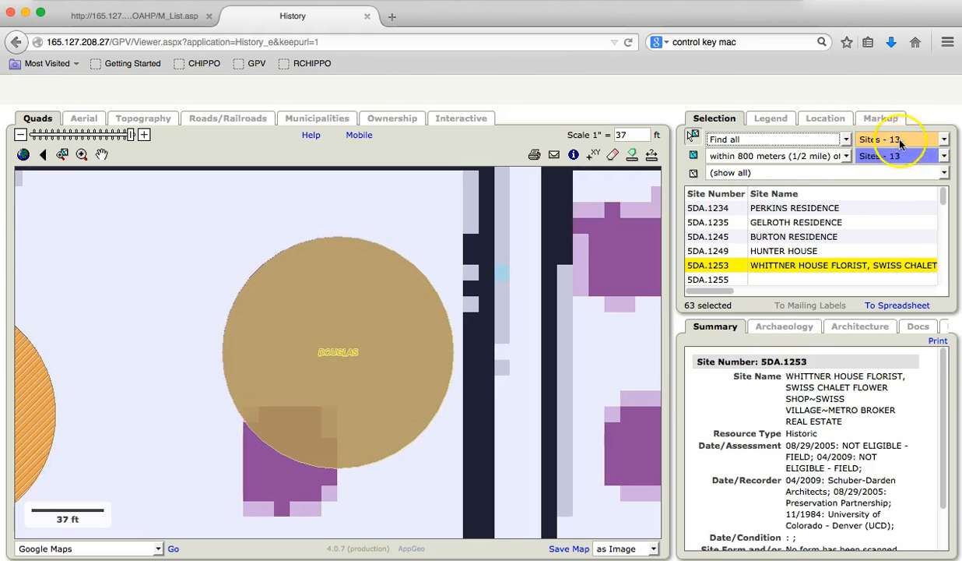
left_click(943, 142)
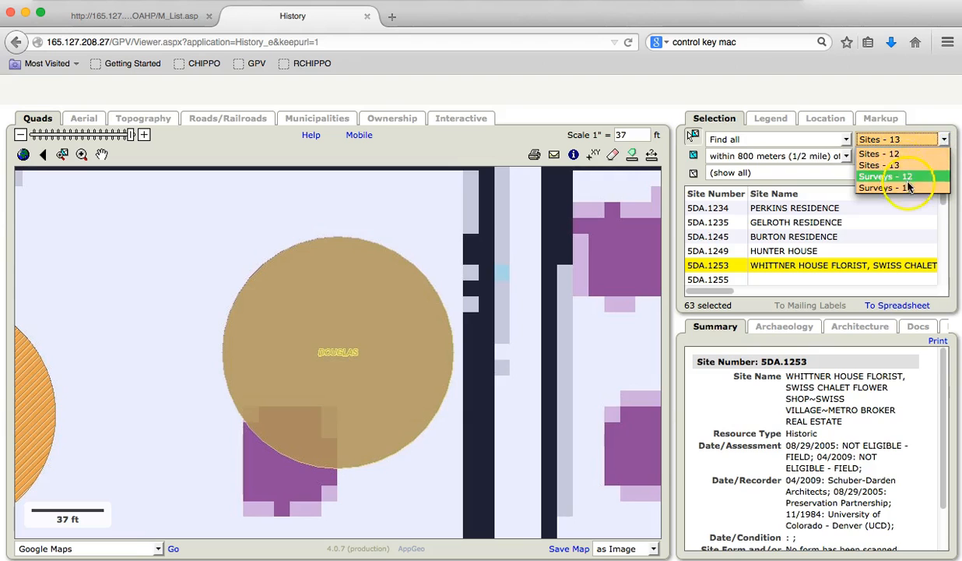
left_click(942, 141)
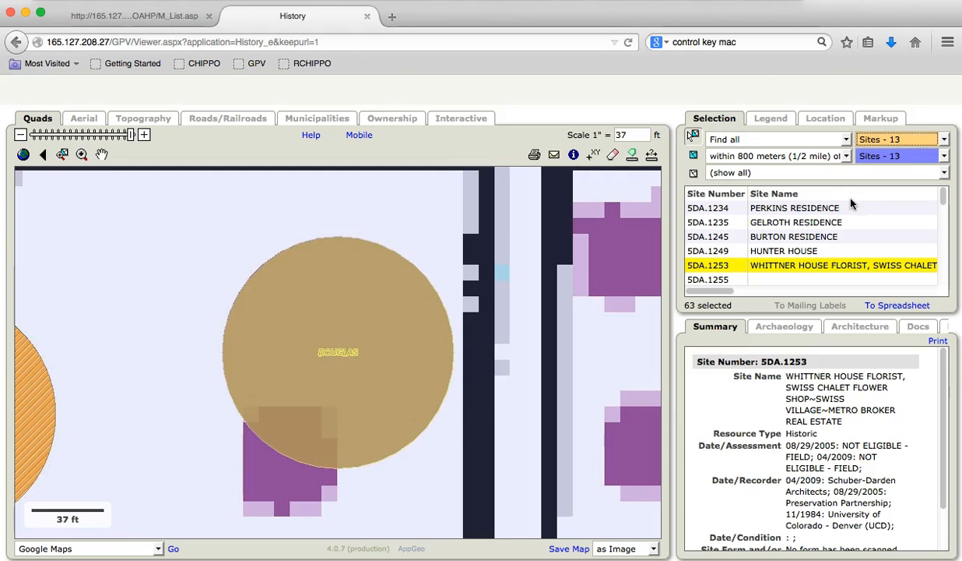
left_click(847, 157)
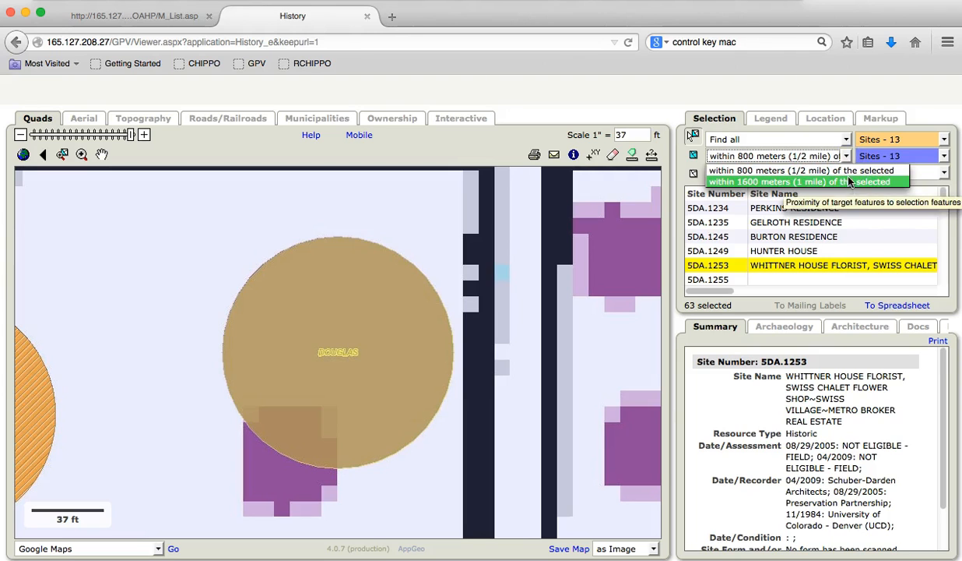
left_click(847, 160)
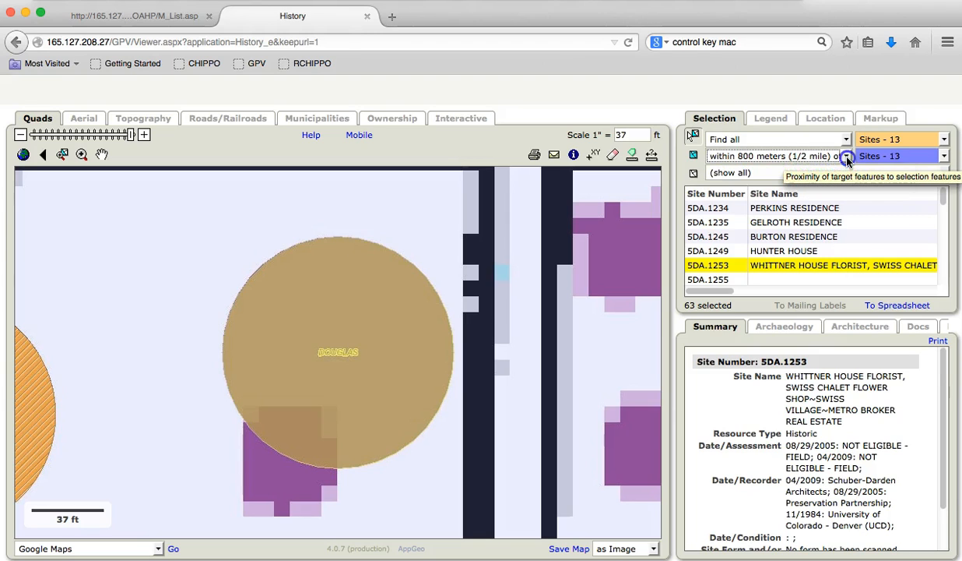
left_click(944, 156)
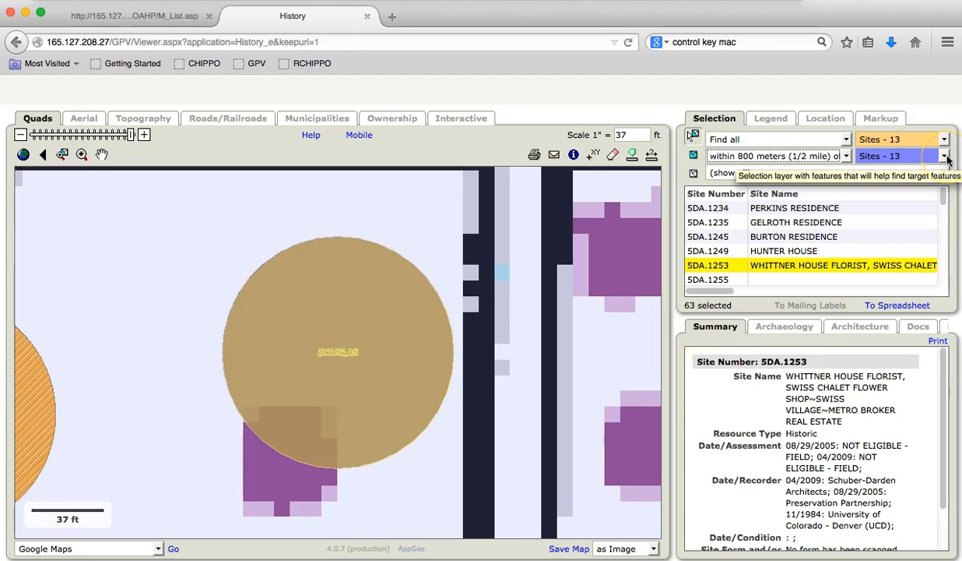
left_click(943, 156)
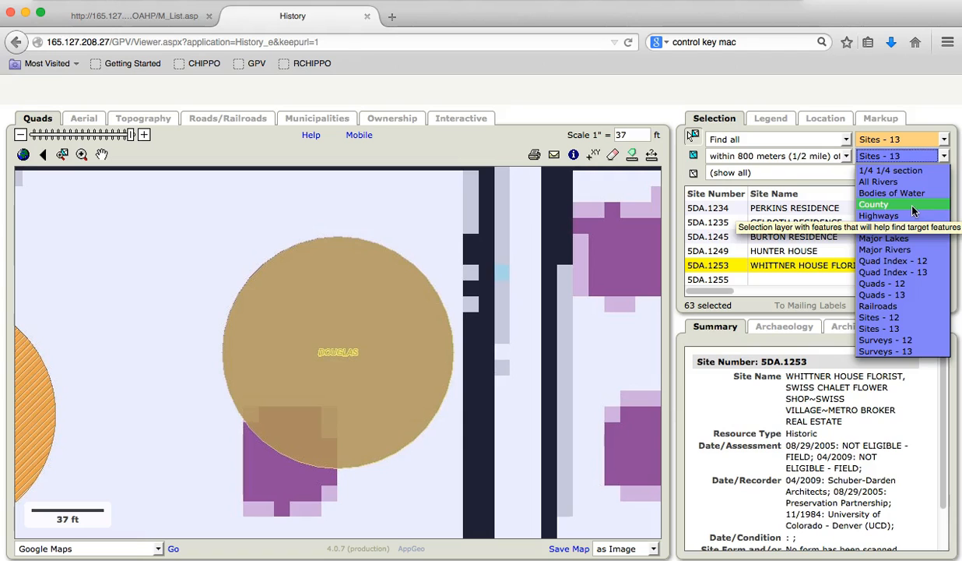
Step: Review the layers and symbols in the map legend and the filter choices for the site query
left_click(777, 121)
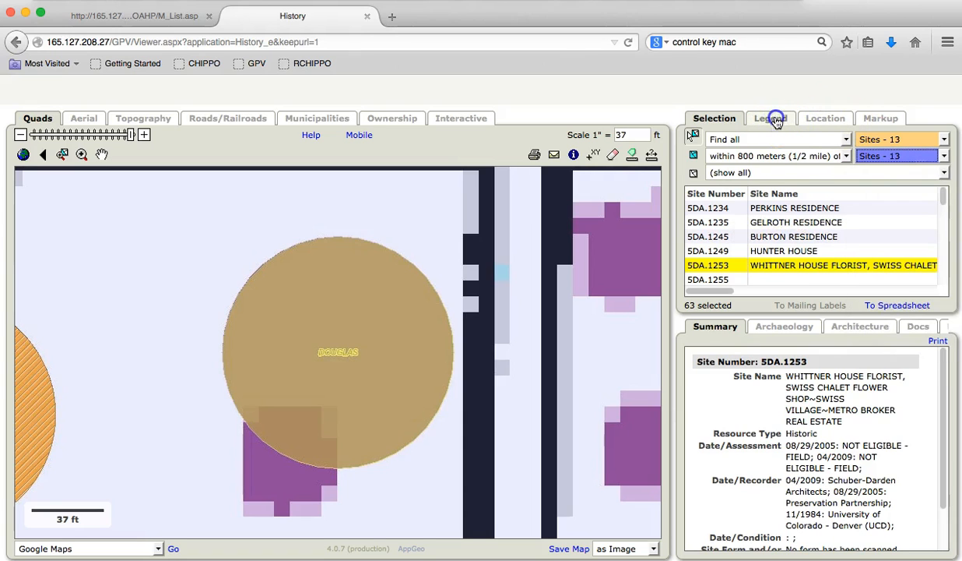
left_click(776, 121)
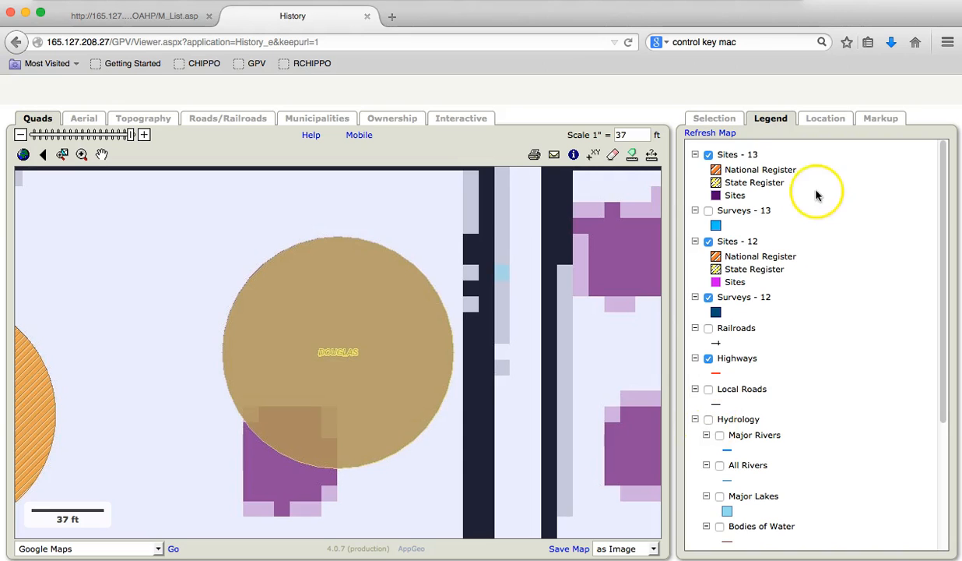
left_click(715, 118)
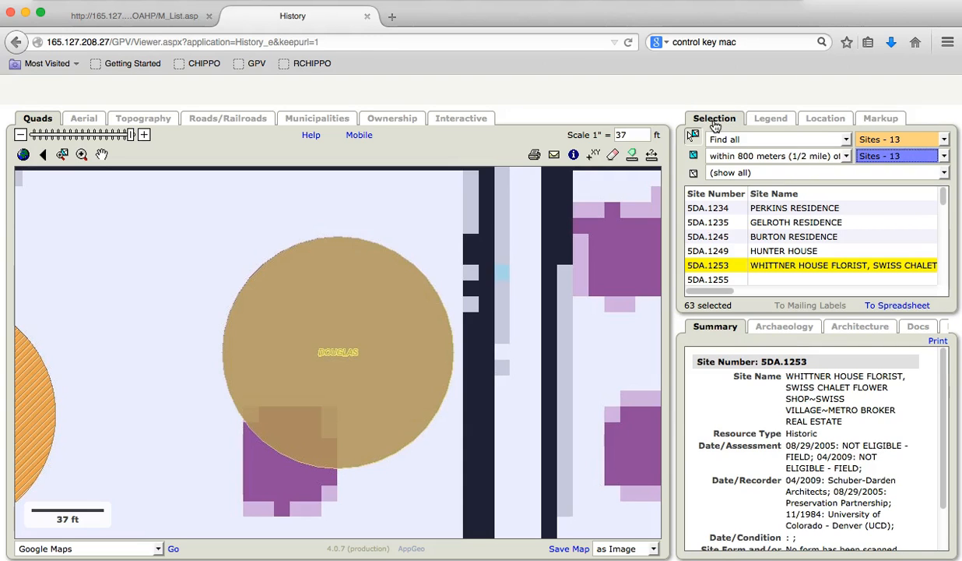
left_click(945, 173)
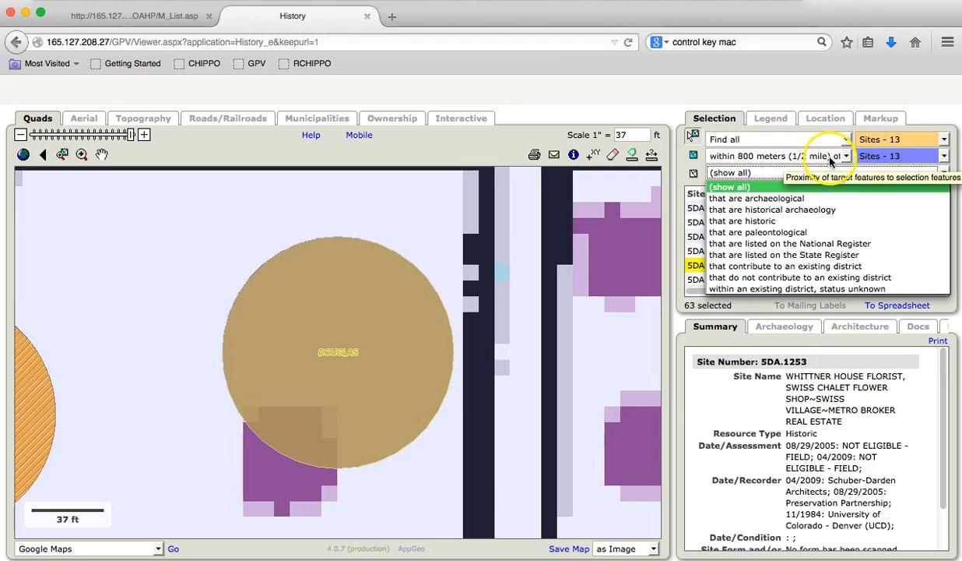
left_click(939, 158)
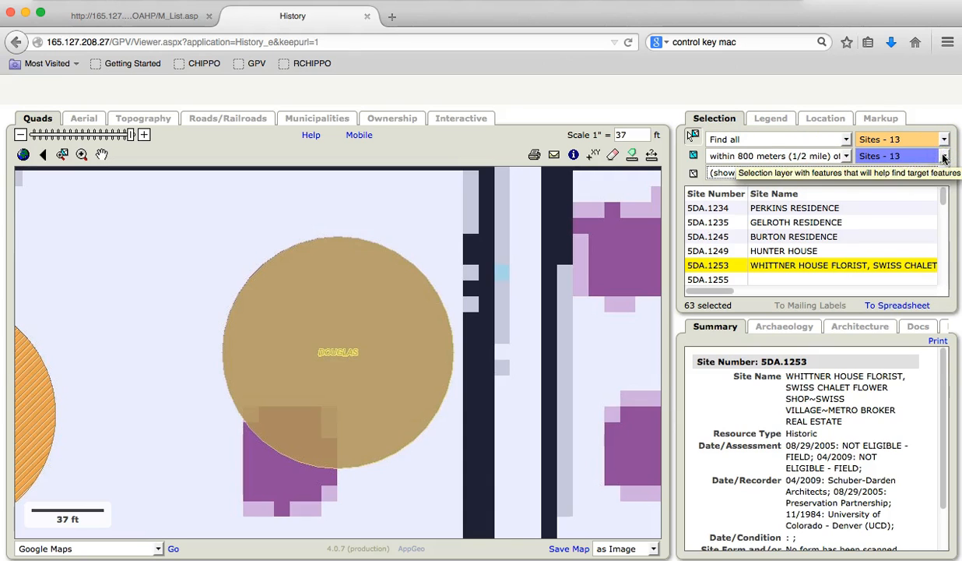
Step: Set the query's selection layer to Highways and filter the target sites to those that are historic
left_click(944, 158)
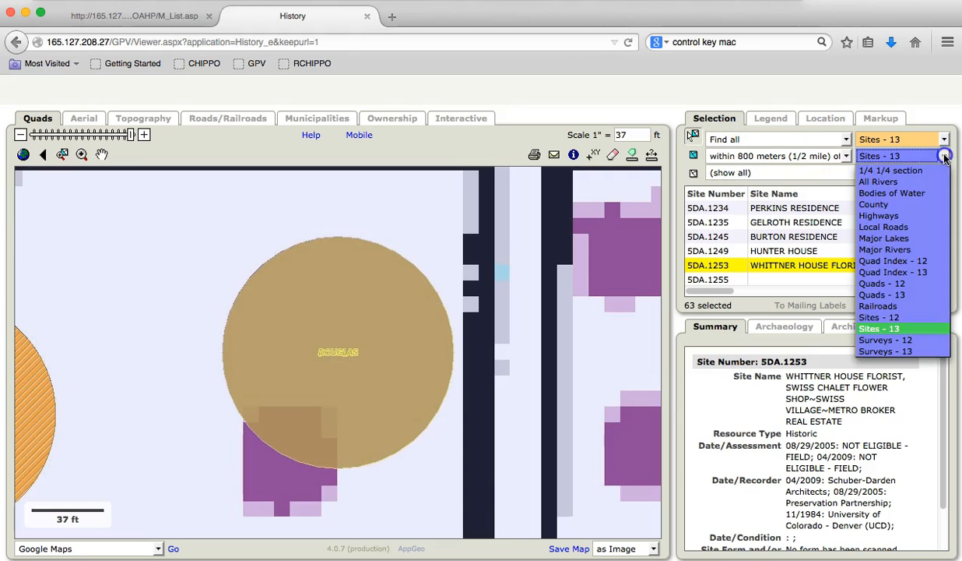
left_click(903, 217)
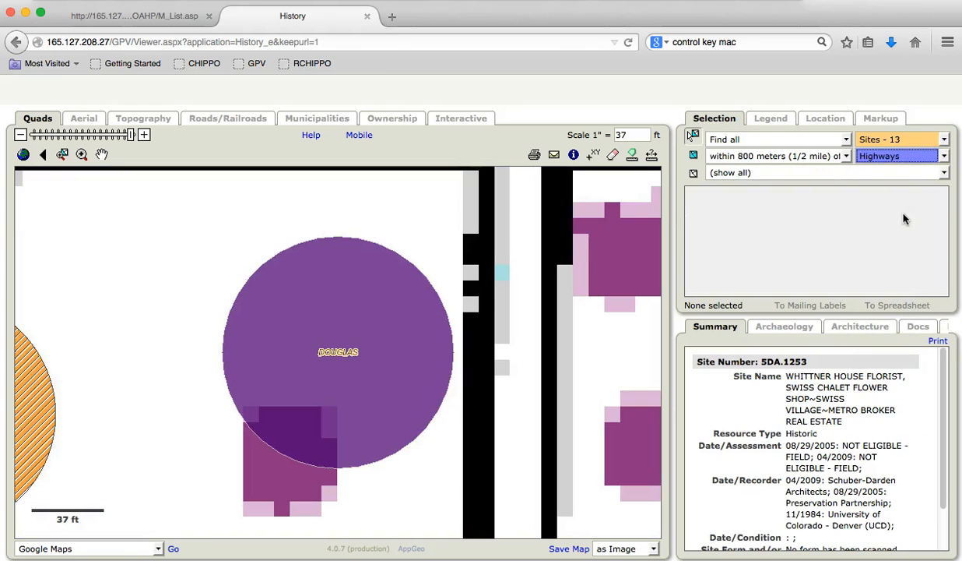
left_click(944, 172)
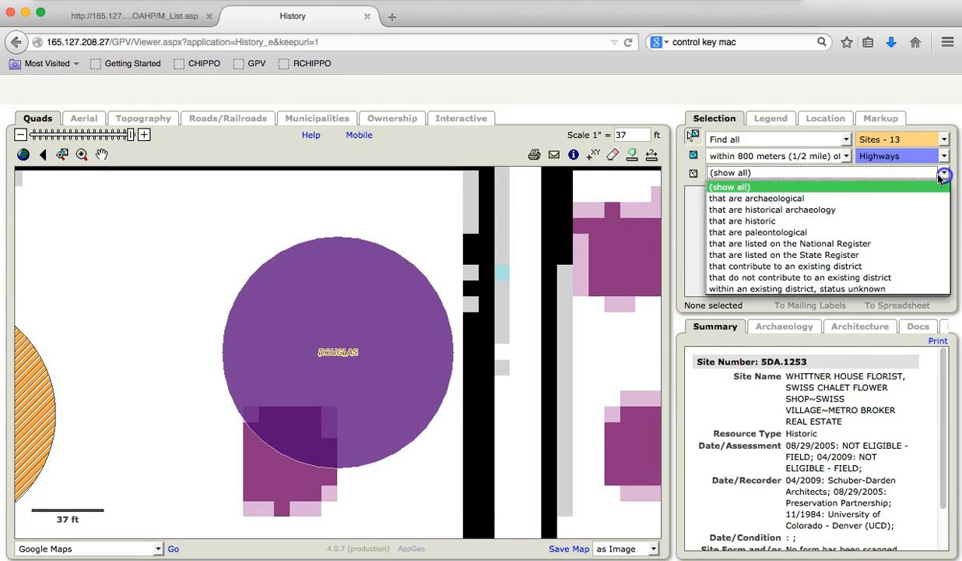
left_click(791, 222)
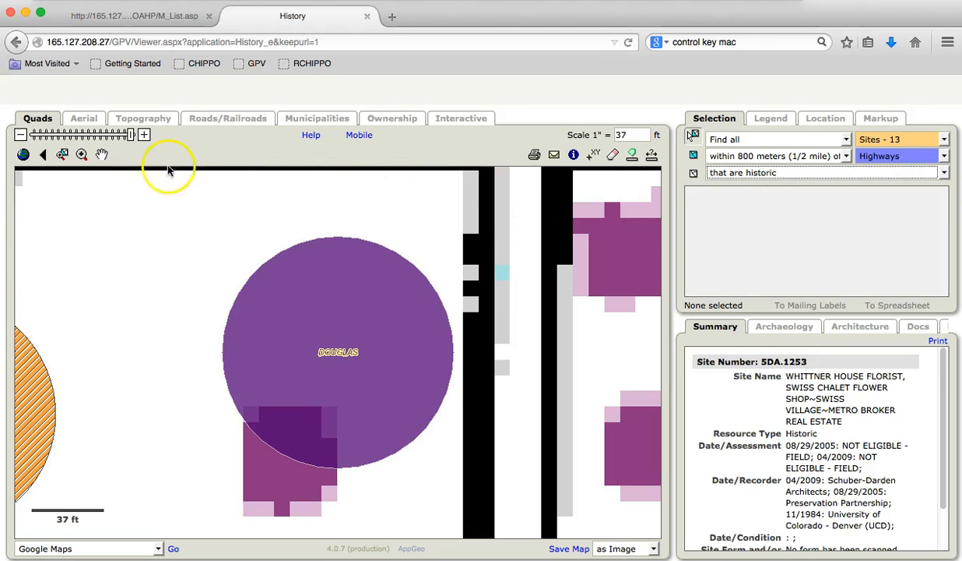
Step: Select a highway segment on the map to find historic sites within 800 meters of it, and display the map as aerial imagery
left_click_drag(132, 137, 129, 137)
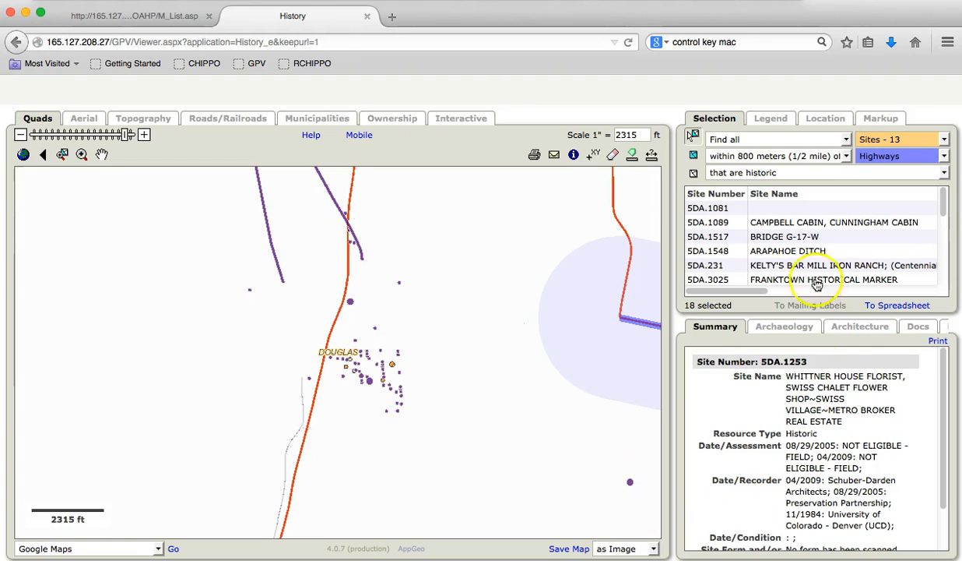
left_click(76, 119)
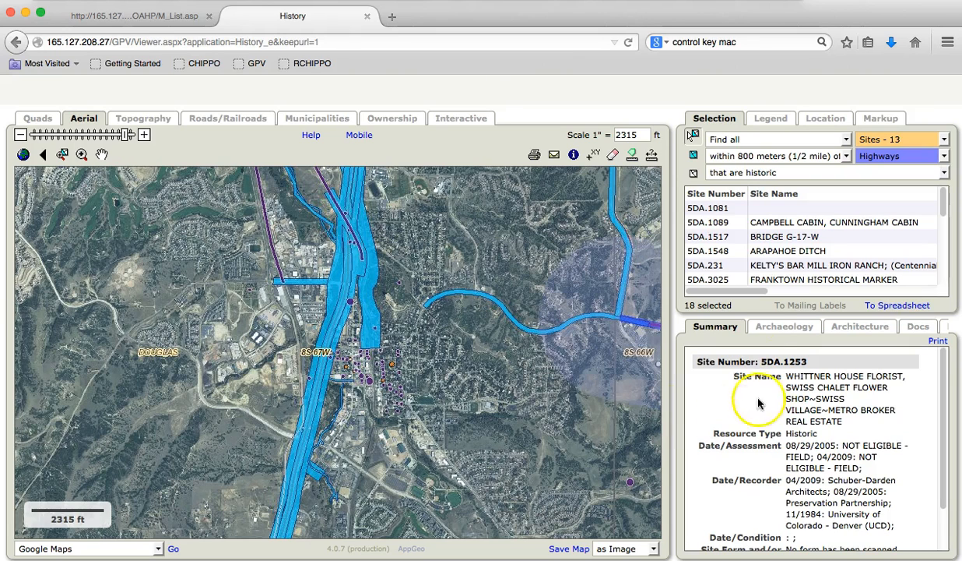
Step: Zoom the map to site 5DA.1089 (Campbell Cabin, Cunningham Cabin) and export the selected historic sites to a spreadsheet
left_click(795, 224)
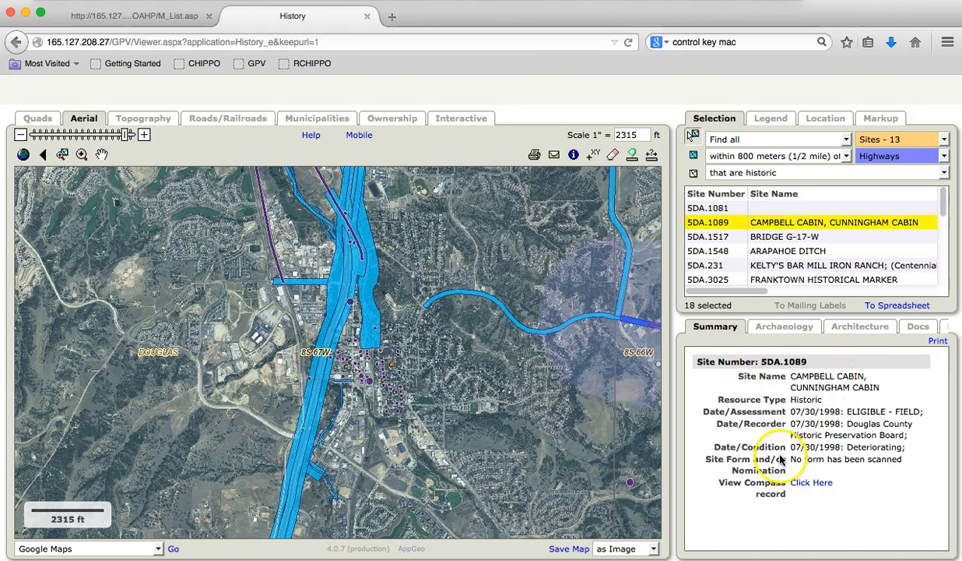
double_click(863, 226)
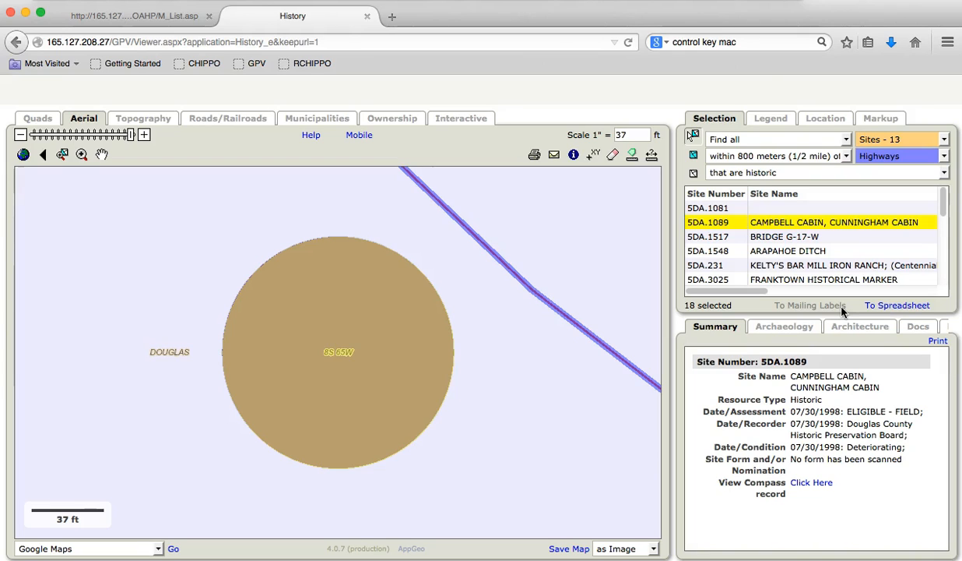
left_click(907, 308)
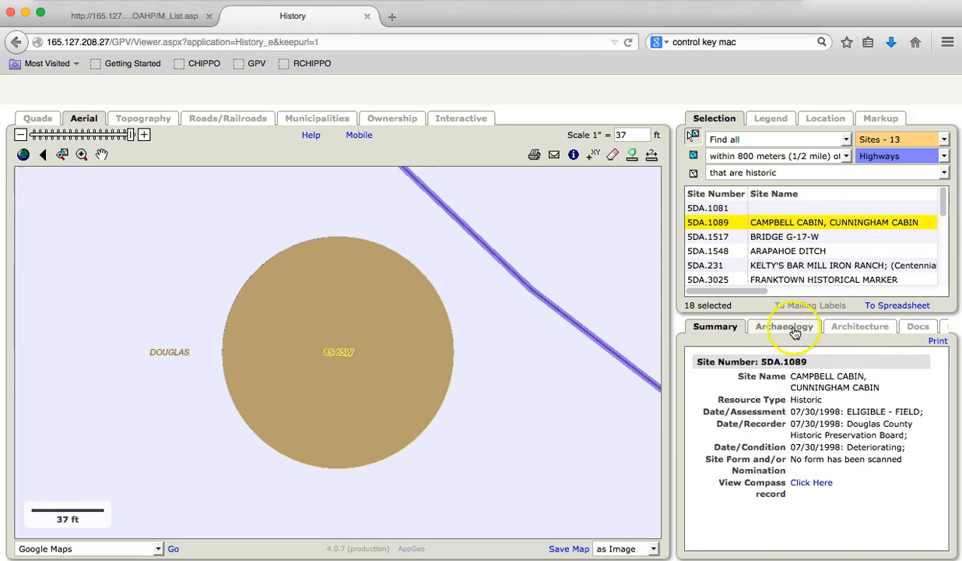
Step: Display the documents recorded for site 5DA.1089 and widen the area holding the query and site details
left_click_drag(942, 328, 793, 326)
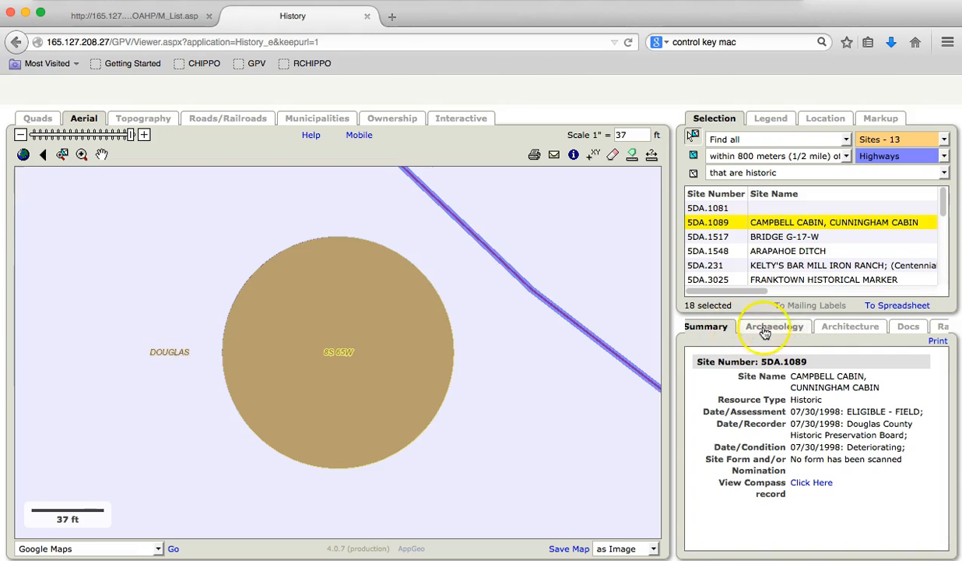
left_click(908, 327)
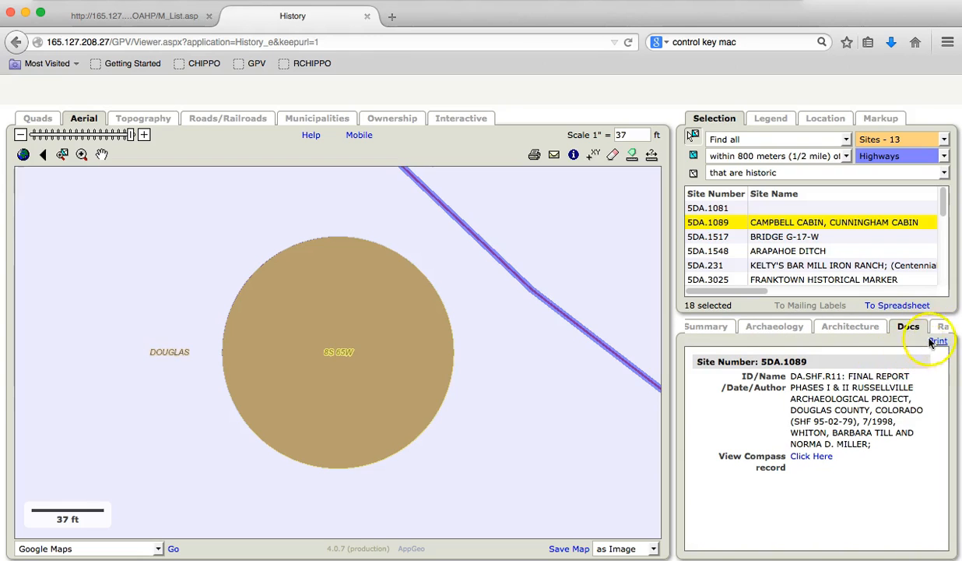
left_click_drag(940, 329, 827, 328)
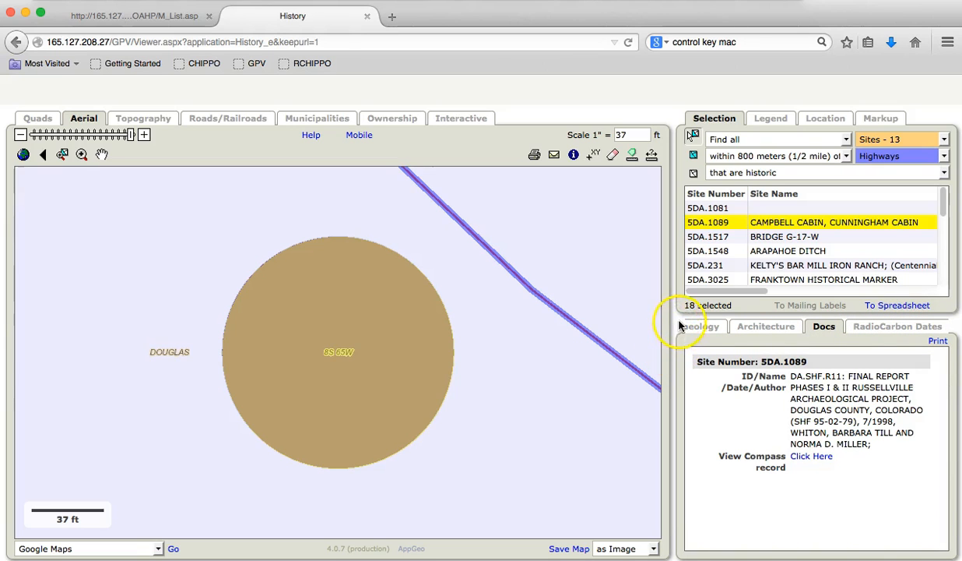
left_click_drag(668, 326, 614, 334)
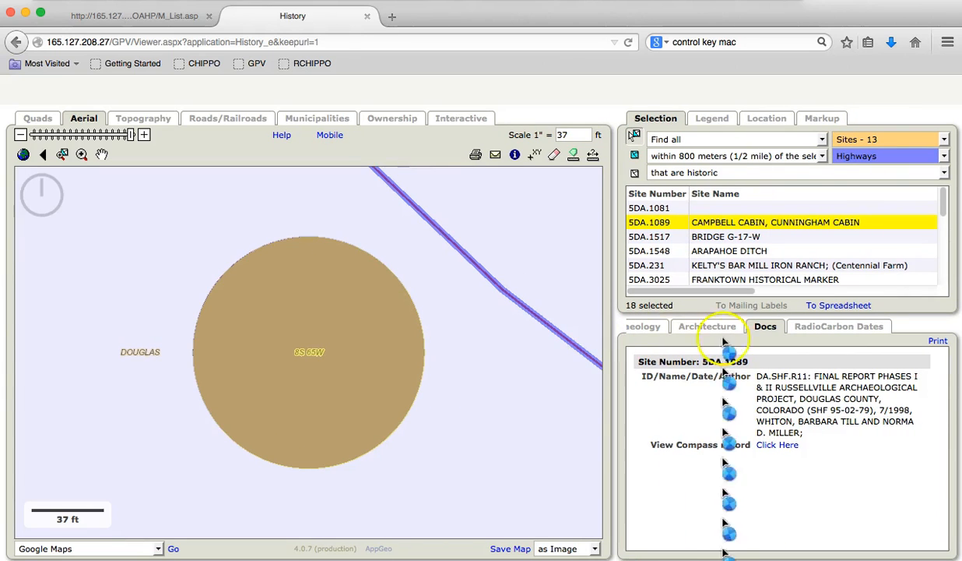
Step: Review the archaeology information for site 5DA.1089, and return to its summary record
left_click(641, 326)
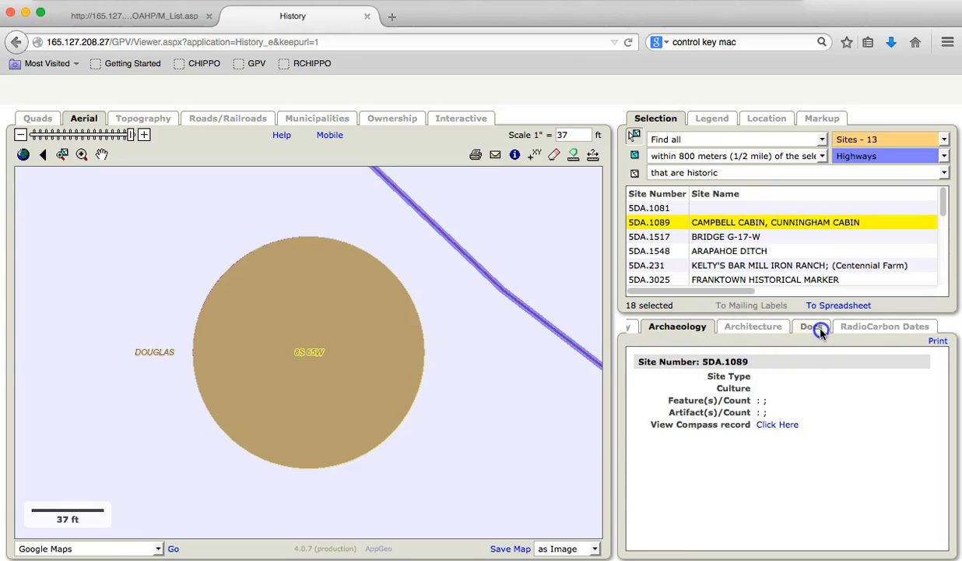
left_click(683, 326)
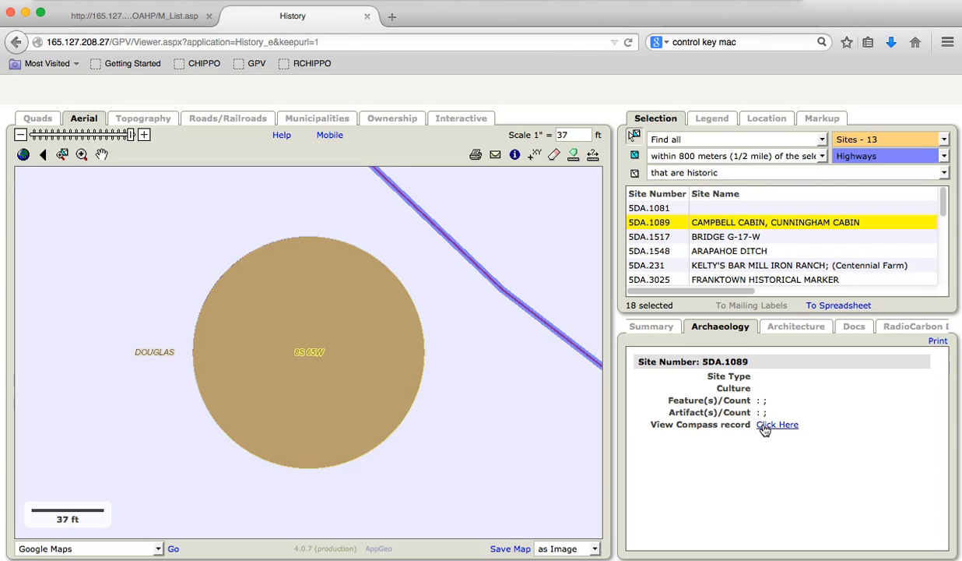
left_click(656, 330)
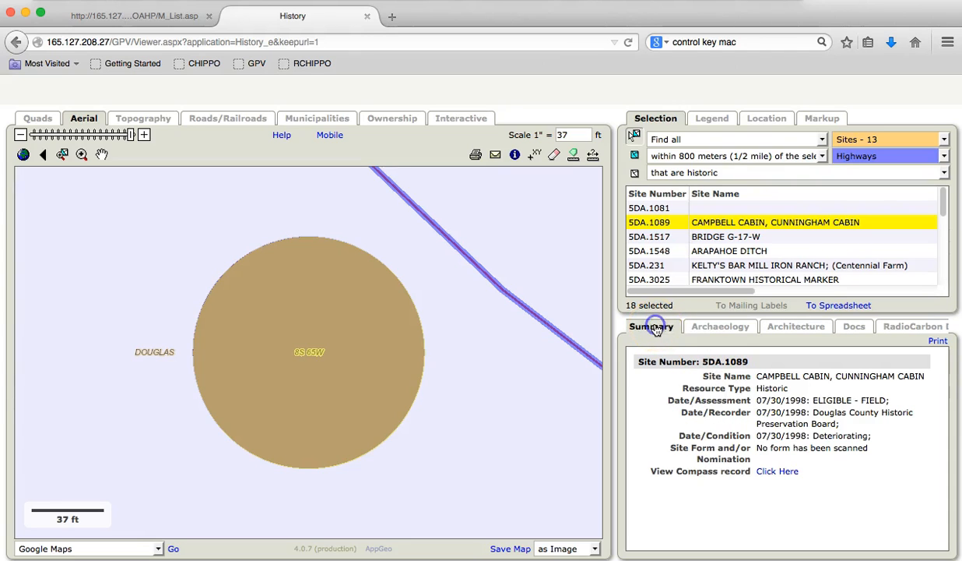
left_click(655, 330)
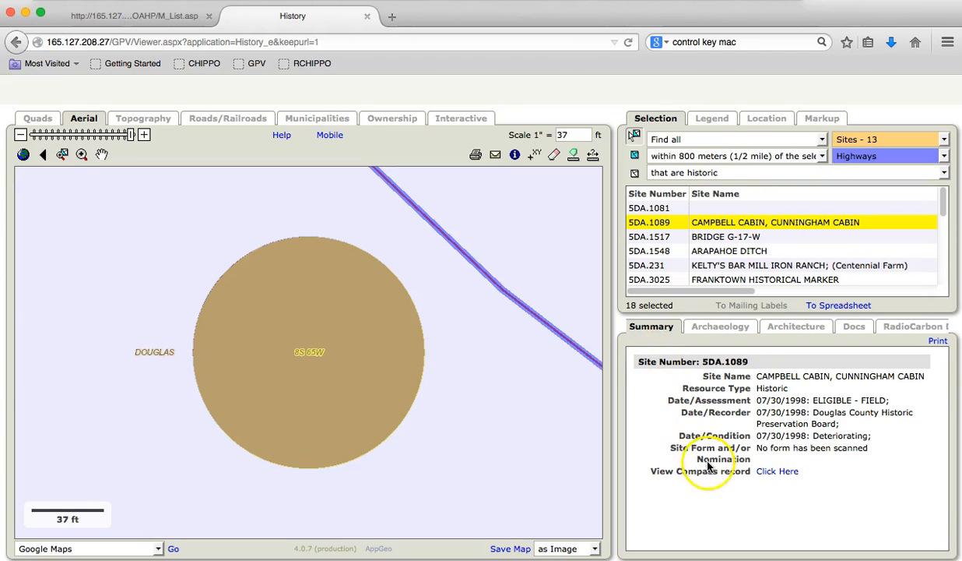